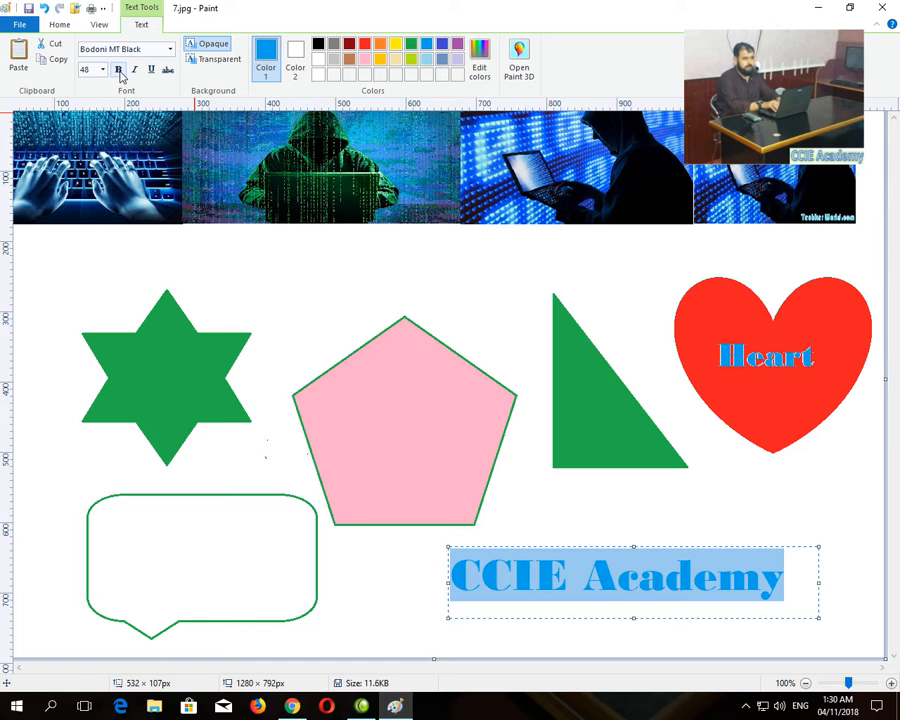
Change the selected "CCIE Academy" text to the Algerian font and compare transparent and opaque backgrounds over the pentagon.
left_click(169, 50)
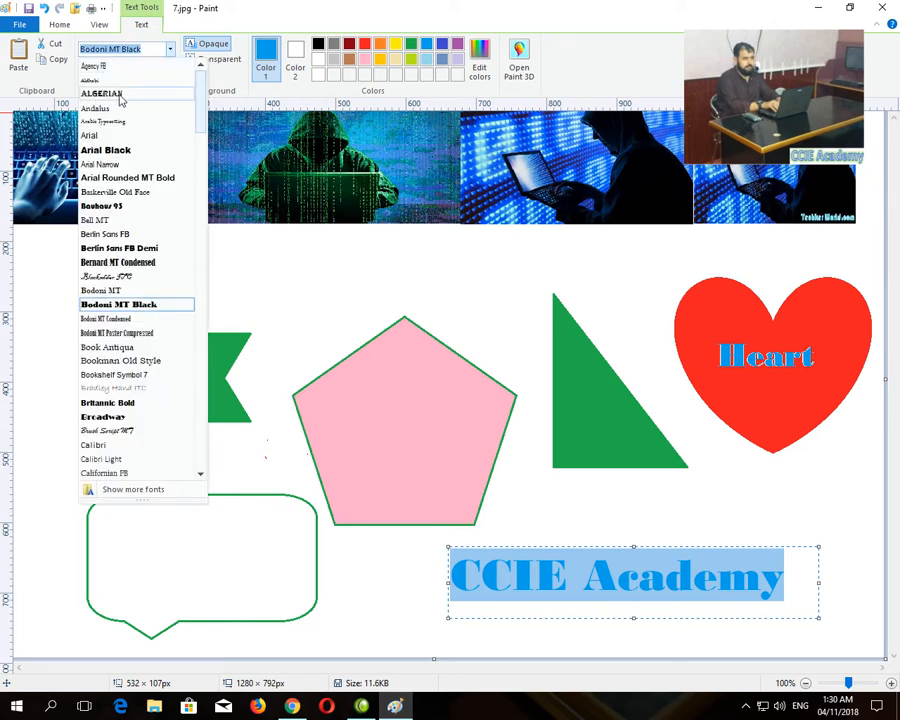
left_click(119, 93)
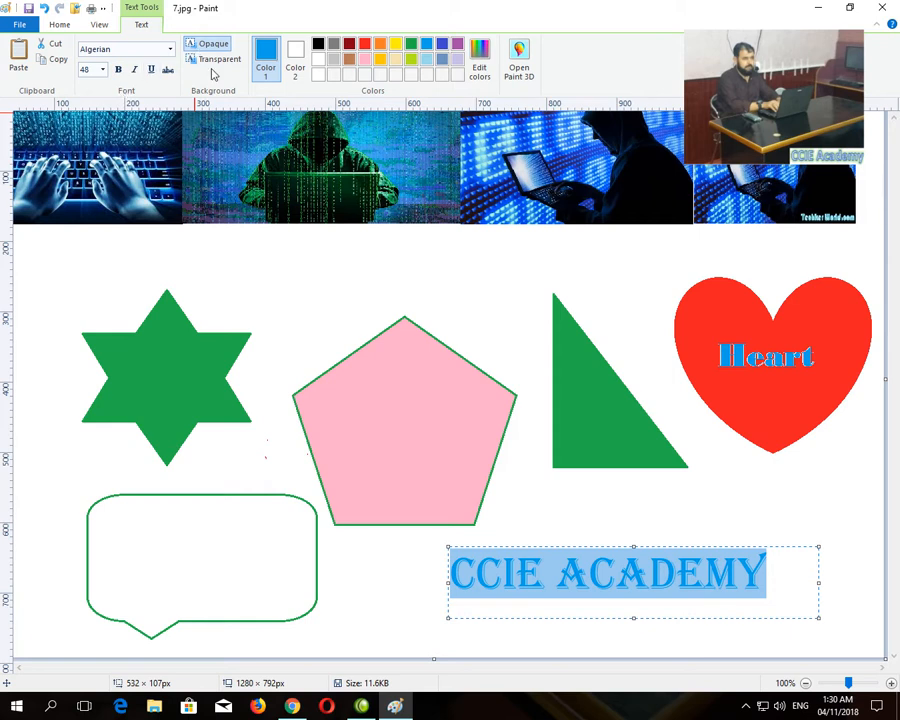
left_click_drag(545, 545, 445, 424)
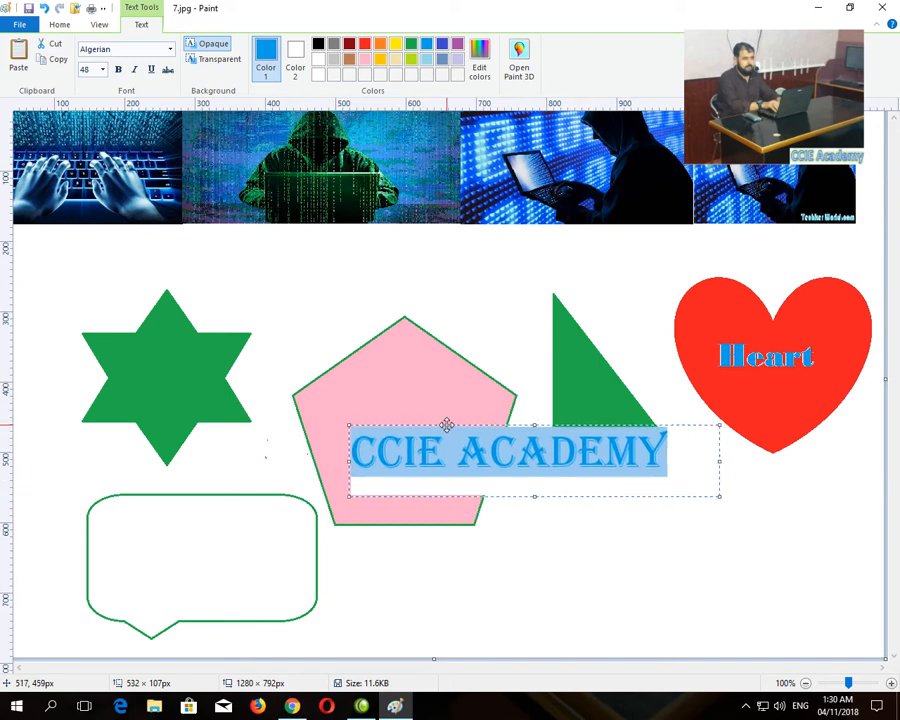
left_click(212, 62)
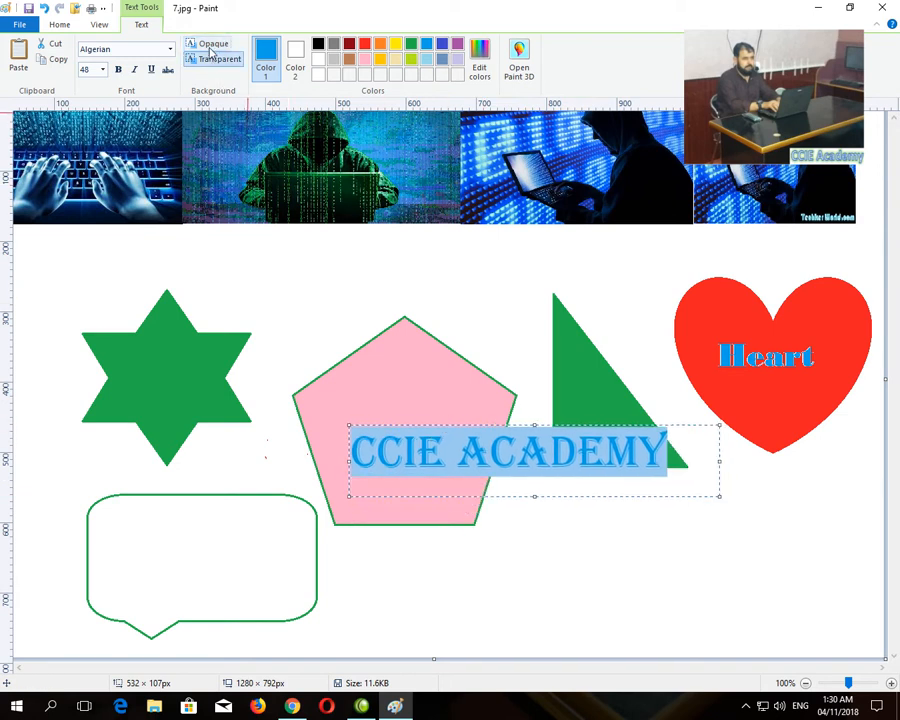
left_click(211, 46)
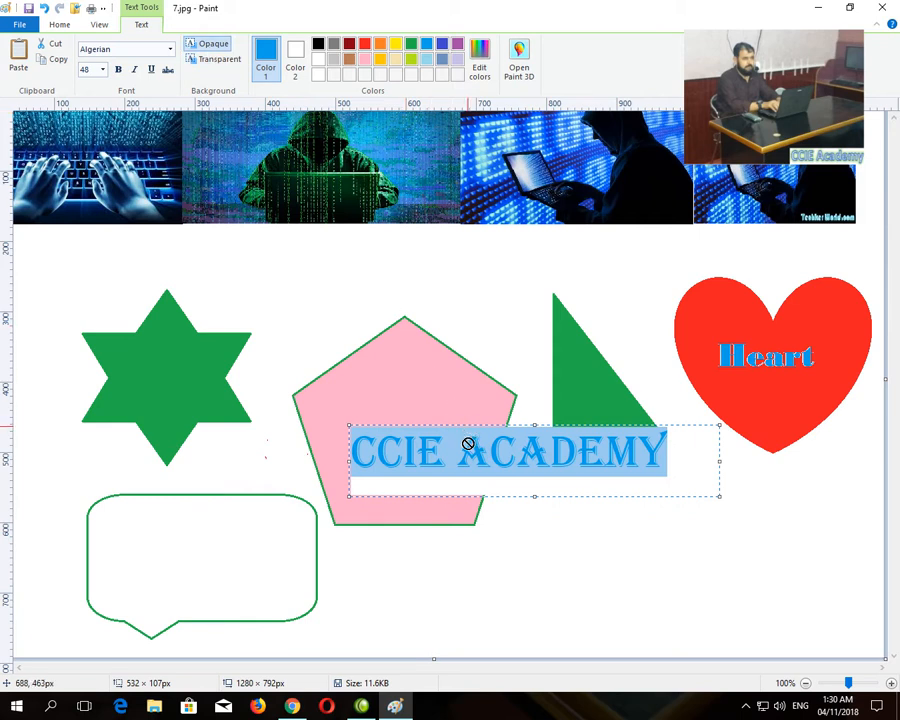
left_click_drag(478, 426, 495, 523)
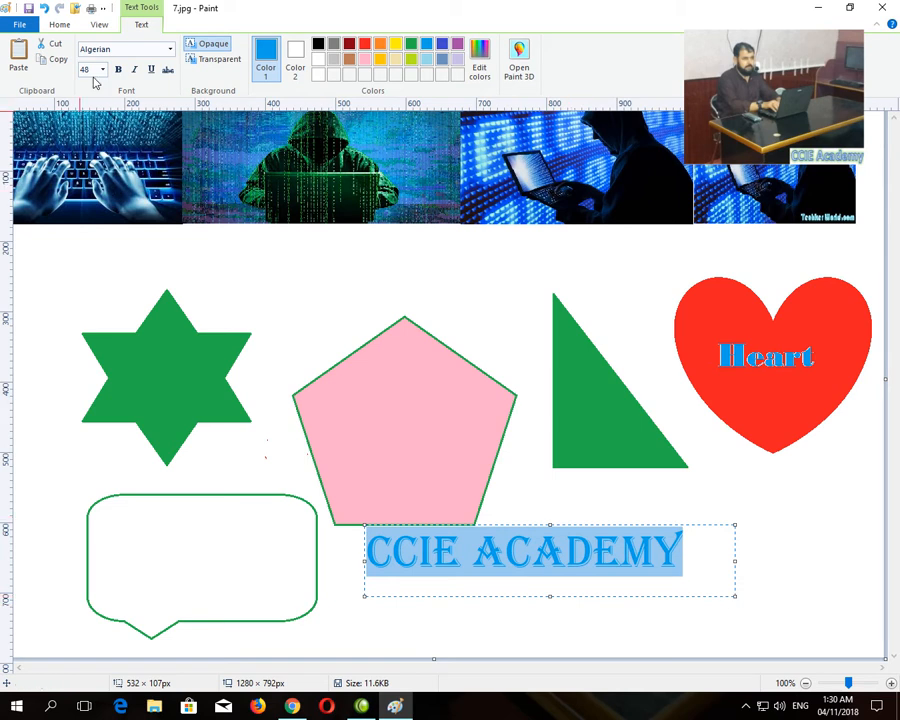
Set the "CCIE Academy" text to size 20 and fit its text box, about 216 × 43 px, inside the pink pentagon.
type("20")
key("Return")
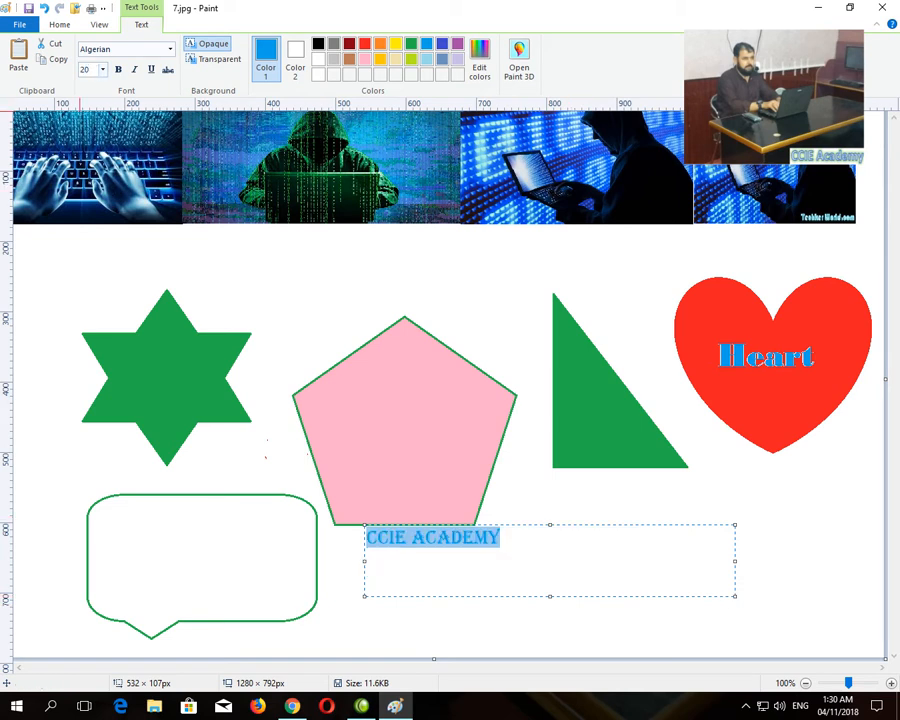
left_click_drag(735, 596, 457, 444)
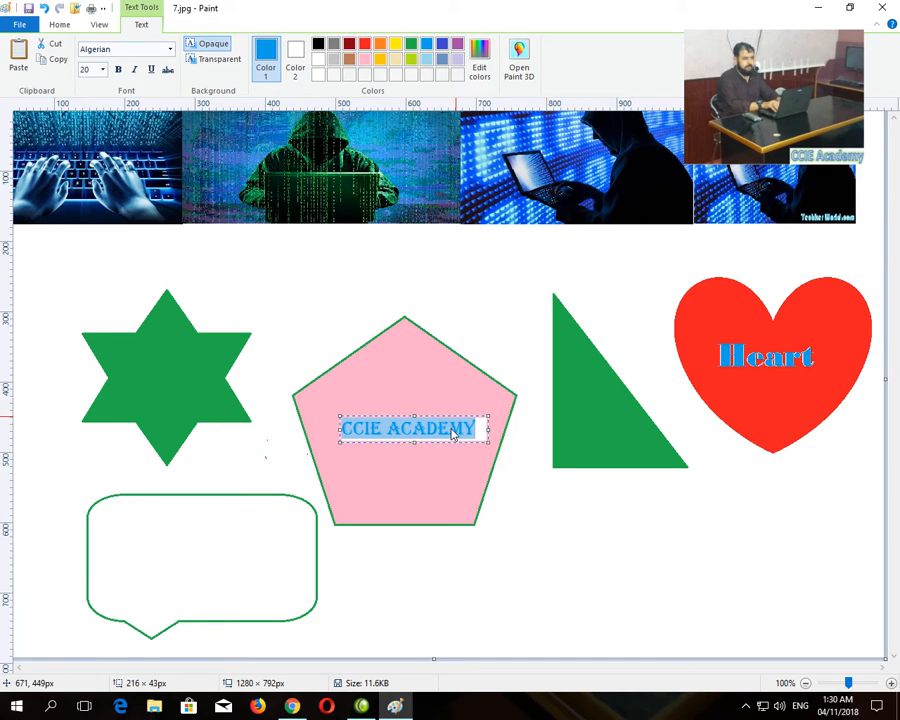
Give the "CCIE Academy" text a transparent background and place it just below the pentagon.
left_click(211, 60)
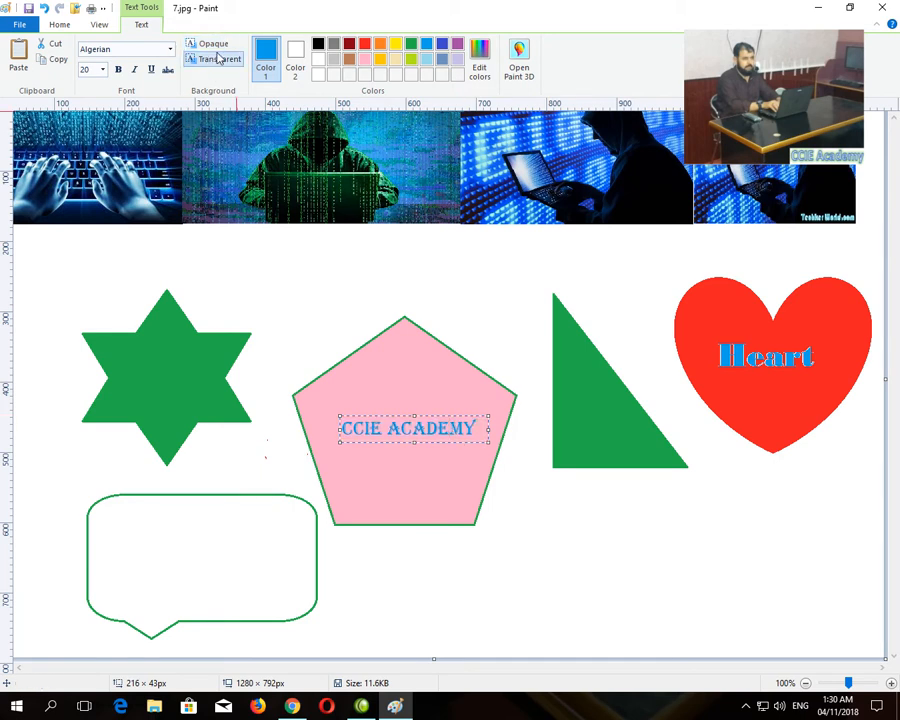
left_click(214, 45)
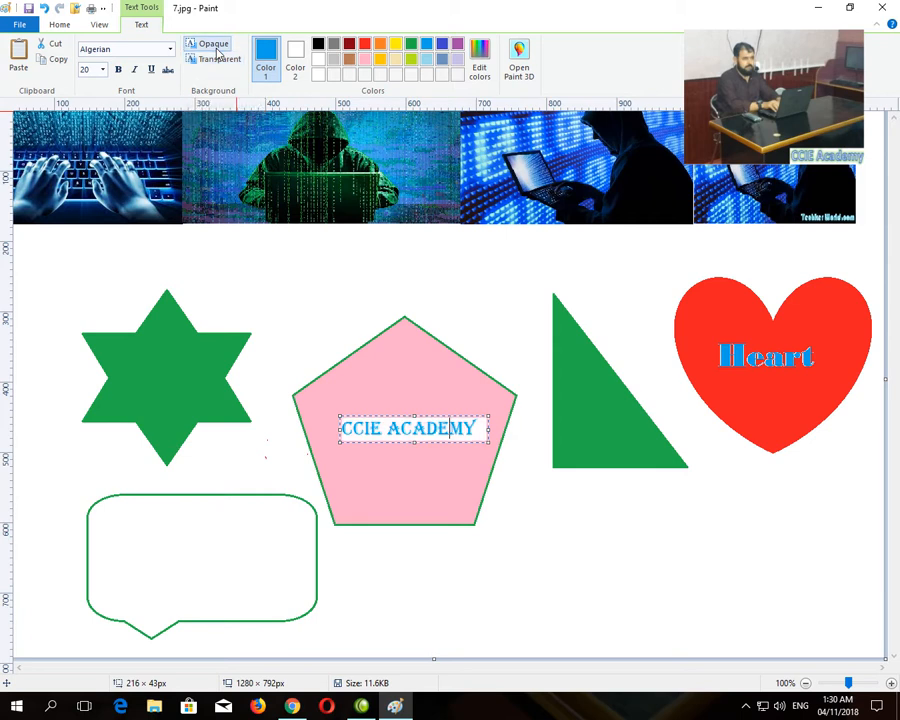
left_click(216, 59)
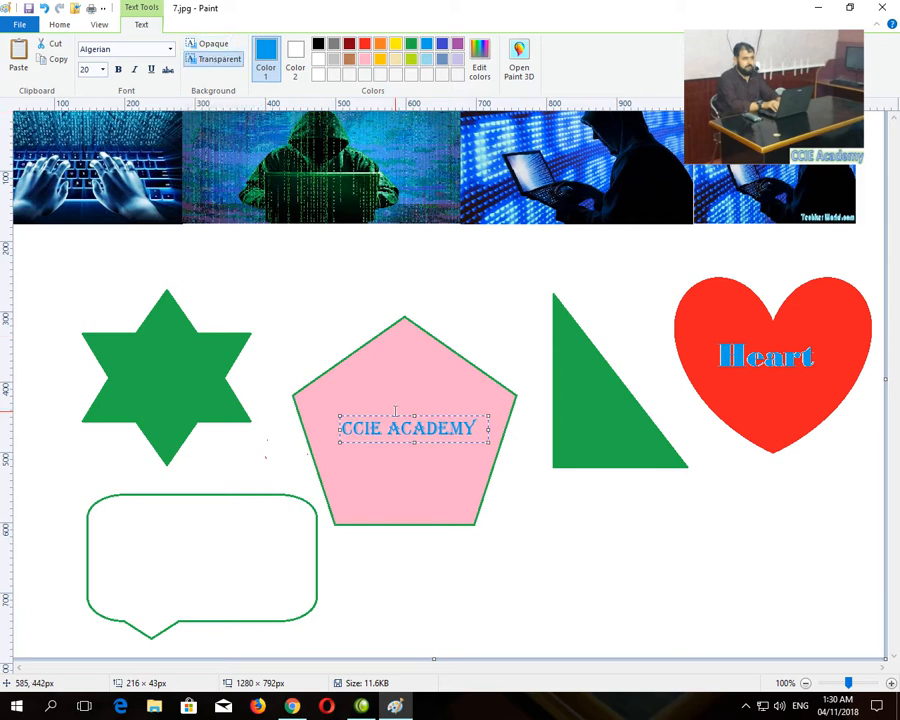
left_click_drag(417, 415, 414, 549)
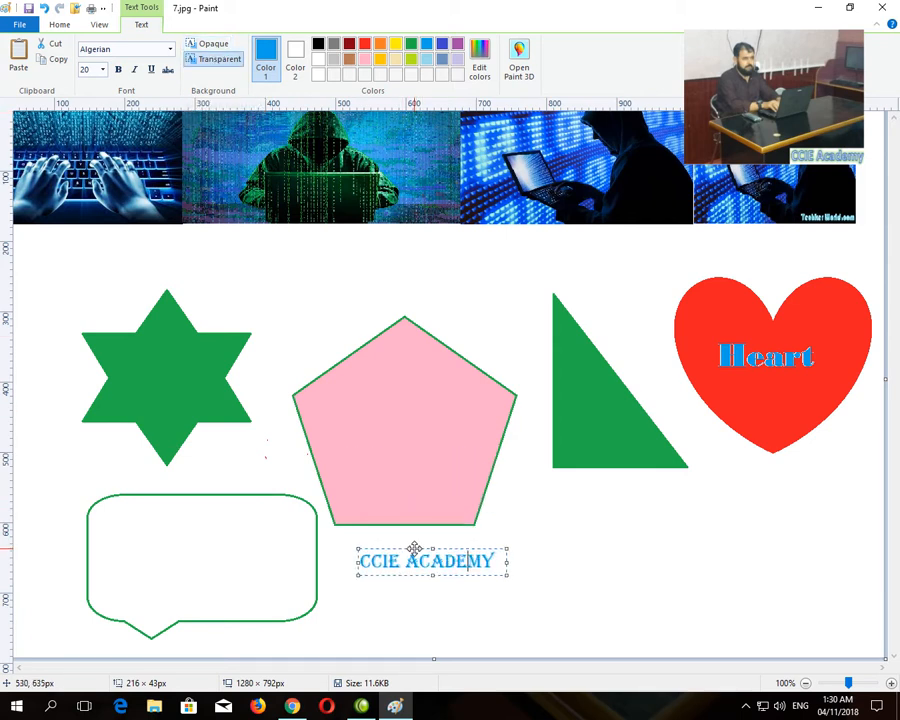
left_click(542, 562)
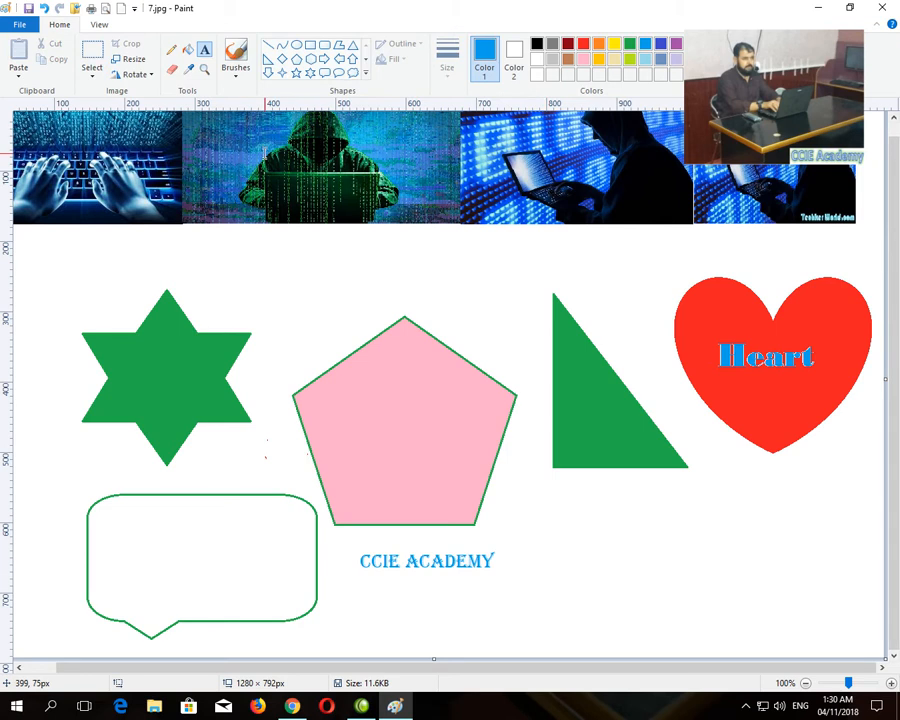
Handwrite "Computer" in blue with the standard Brush on the blank area beside the "CCIE Academy" text.
left_click(236, 74)
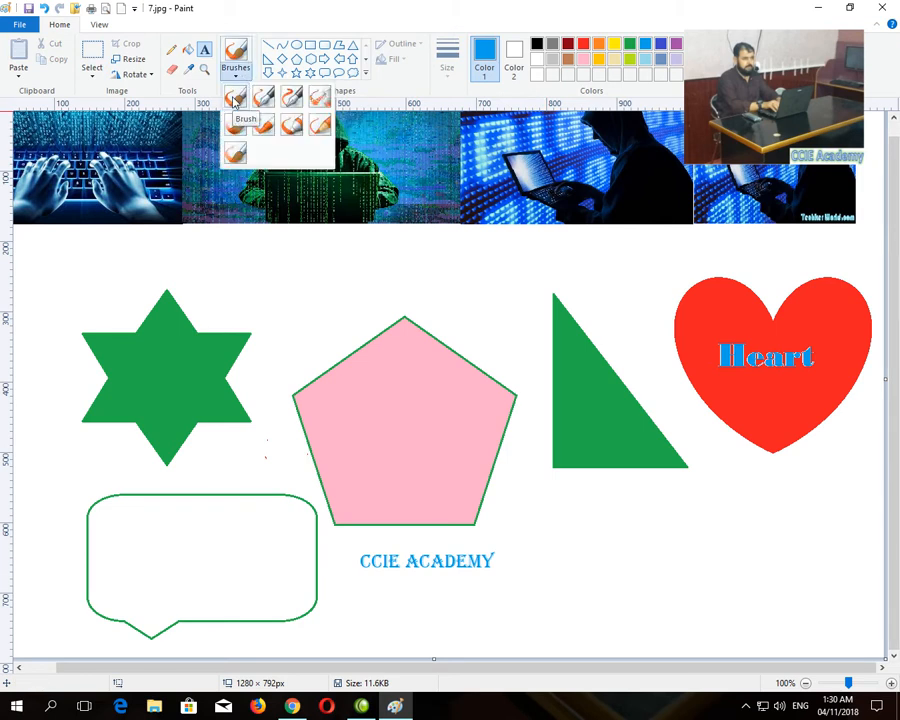
left_click(235, 97)
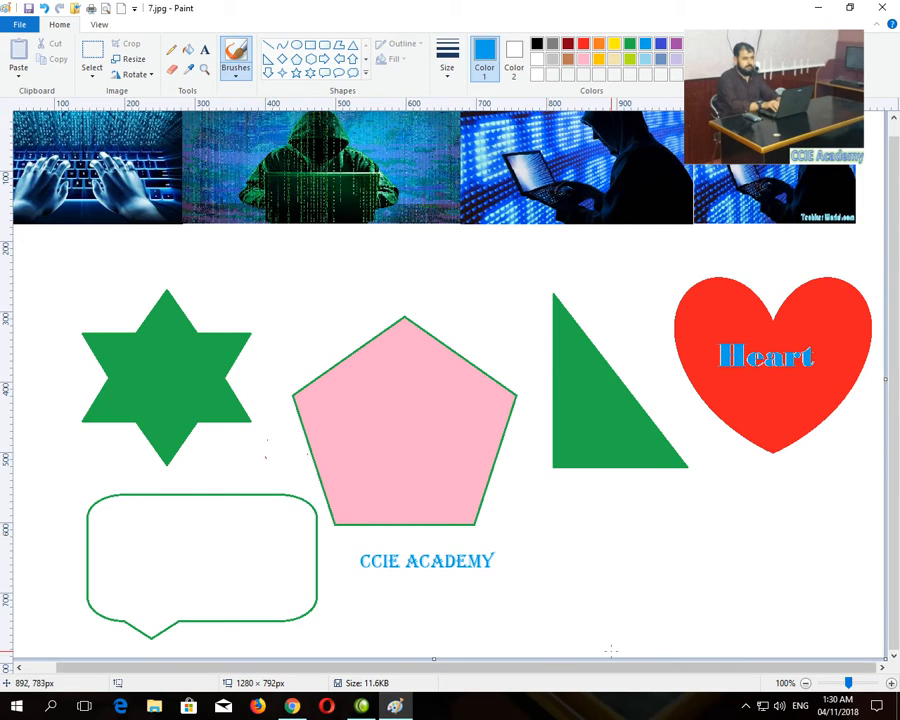
mouse_move(573, 543)
left_mouse_down()
mouse_move(604, 548)
mouse_move(626, 562)
mouse_move(647, 548)
mouse_move(653, 524)
mouse_move(658, 549)
mouse_move(683, 528)
mouse_move(700, 537)
mouse_move(760, 517)
left_mouse_up()
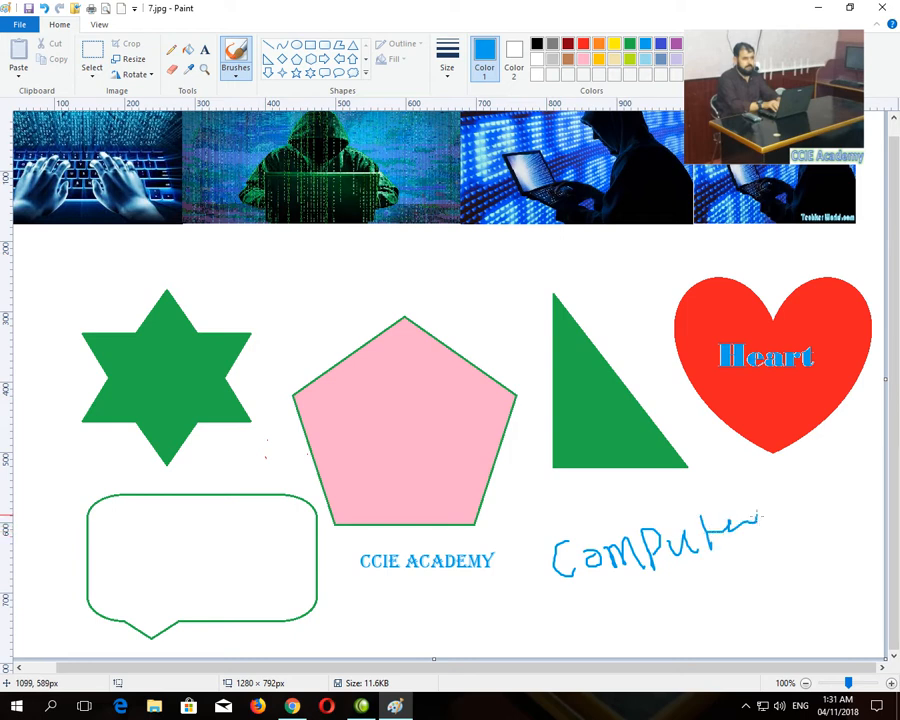
Handwrite a line of Urdu lettering in blue with the calligraphy brush beneath the word "Computer".
left_click(236, 80)
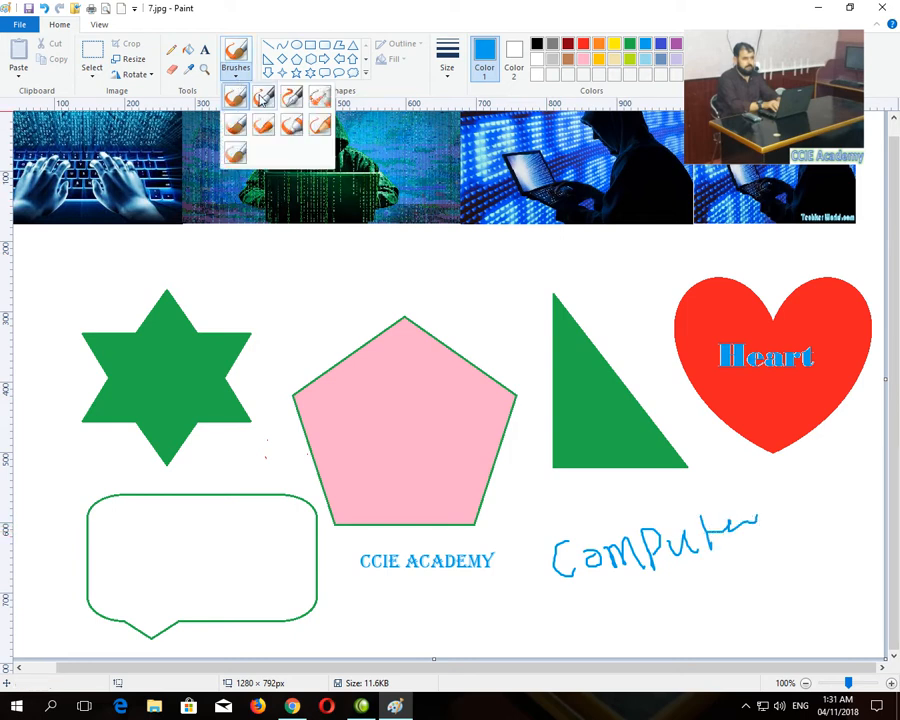
left_click(268, 101)
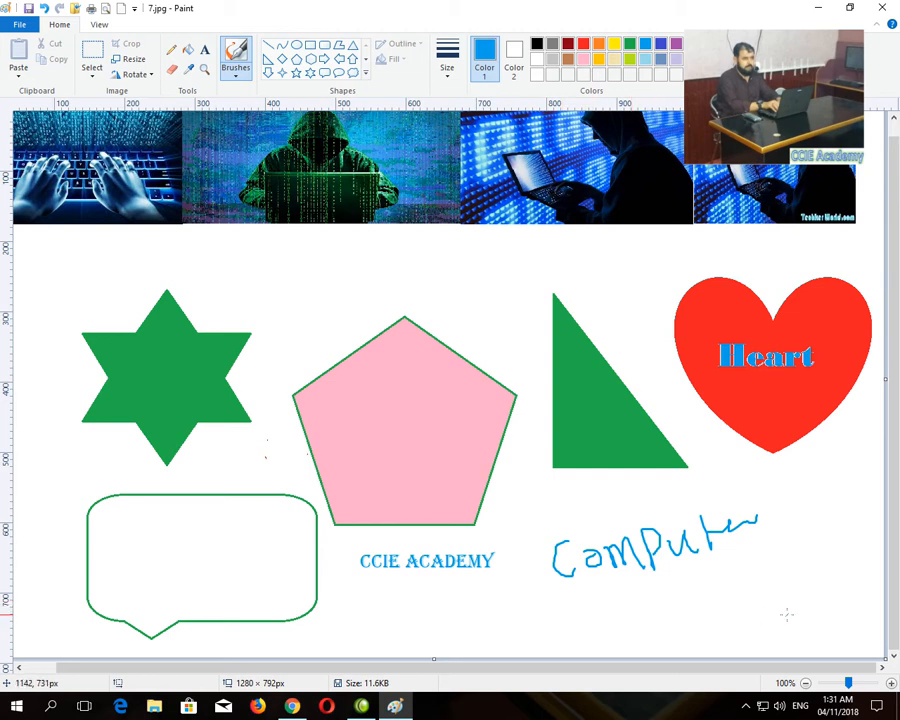
mouse_move(798, 585)
left_mouse_down()
mouse_move(756, 614)
mouse_move(749, 595)
mouse_move(706, 599)
mouse_move(690, 586)
mouse_move(634, 628)
mouse_move(627, 607)
mouse_move(596, 599)
mouse_move(594, 615)
mouse_move(608, 586)
mouse_move(540, 591)
left_mouse_up()
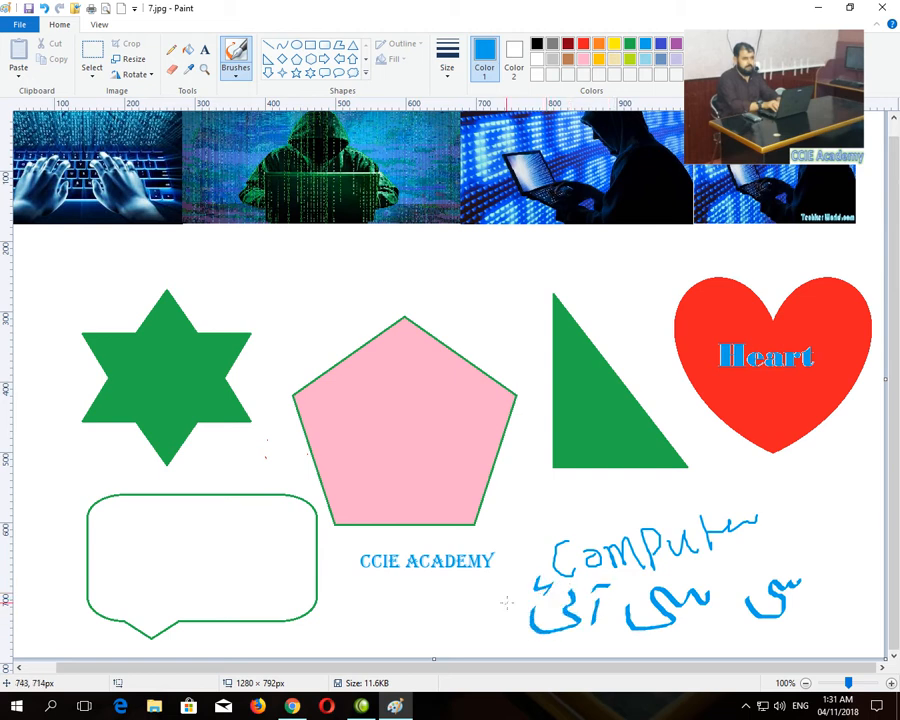
mouse_move(489, 601)
left_mouse_down()
mouse_move(490, 622)
mouse_move(447, 637)
mouse_move(437, 612)
left_mouse_up()
left_click_drag(512, 626, 496, 637)
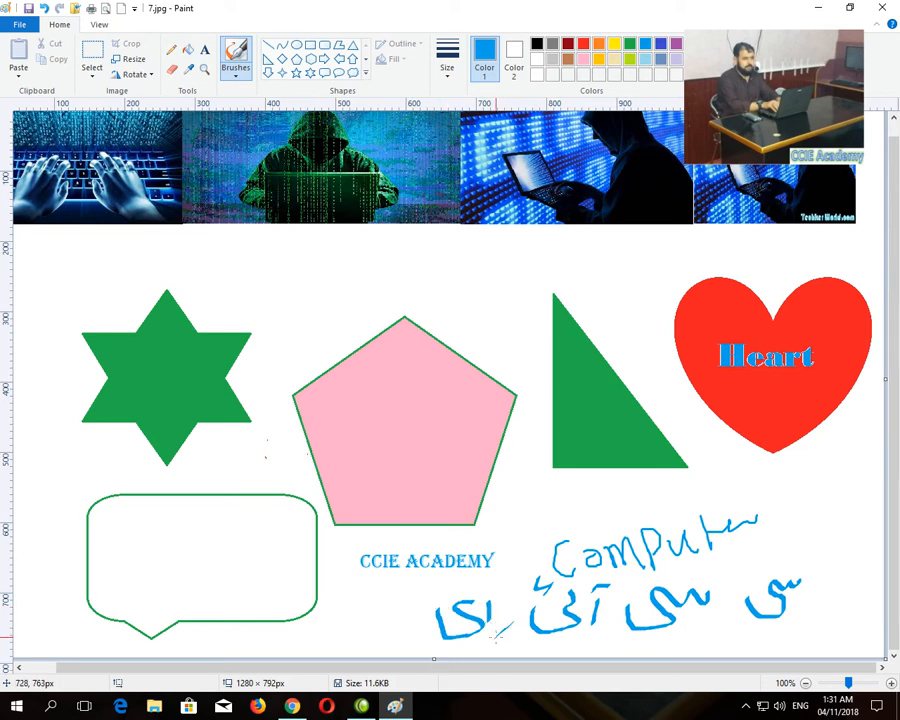
left_click(238, 76)
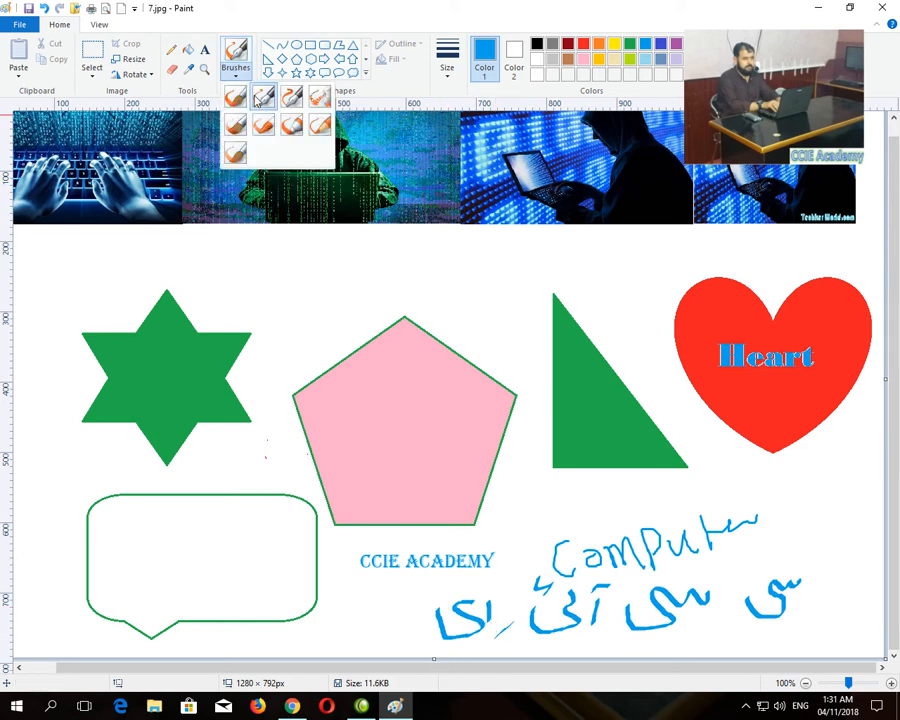
left_click(240, 150)
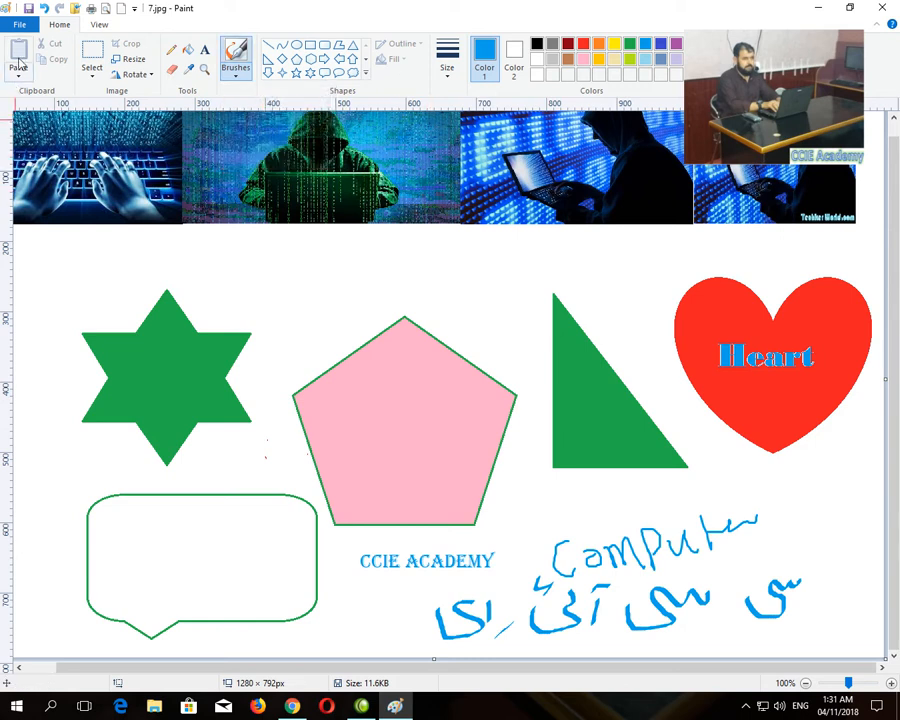
Delete all shapes, text and handwriting below the row of pictures.
left_click(92, 55)
left_click_drag(36, 243, 880, 678)
key("Delete")
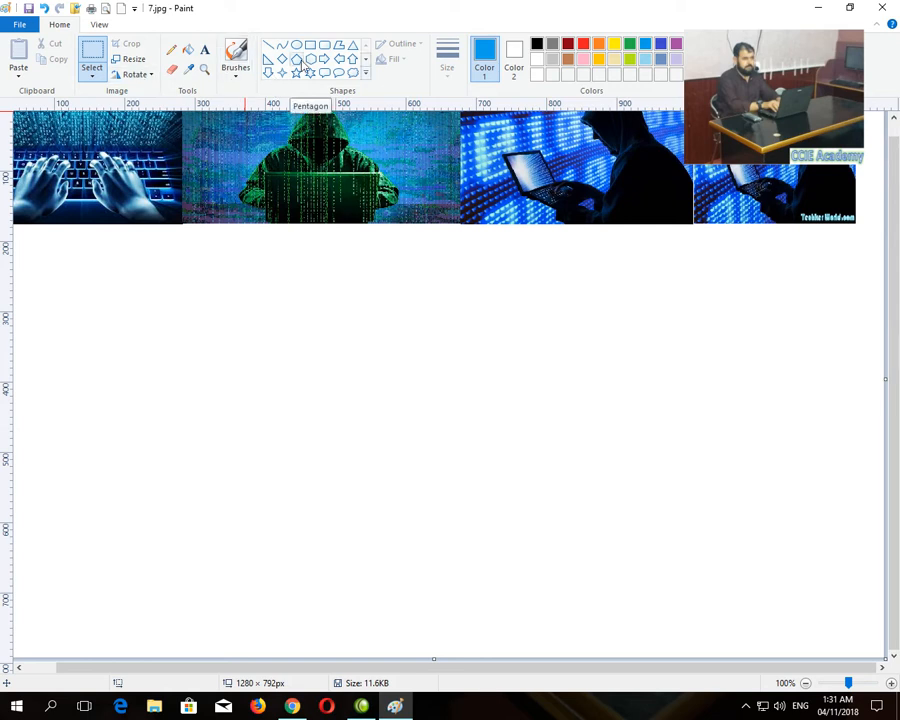
Draw a blue pentagon in the middle of the blank area and enlarge it to about 369 × 341 px.
left_click(297, 60)
left_click_drag(285, 322, 538, 529)
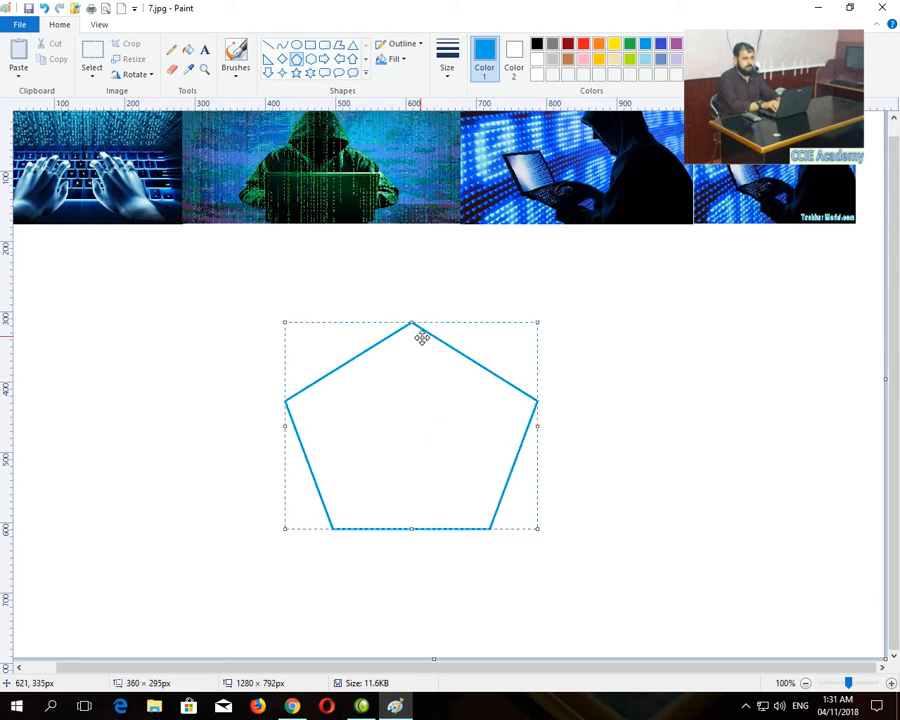
left_click_drag(285, 322, 278, 288)
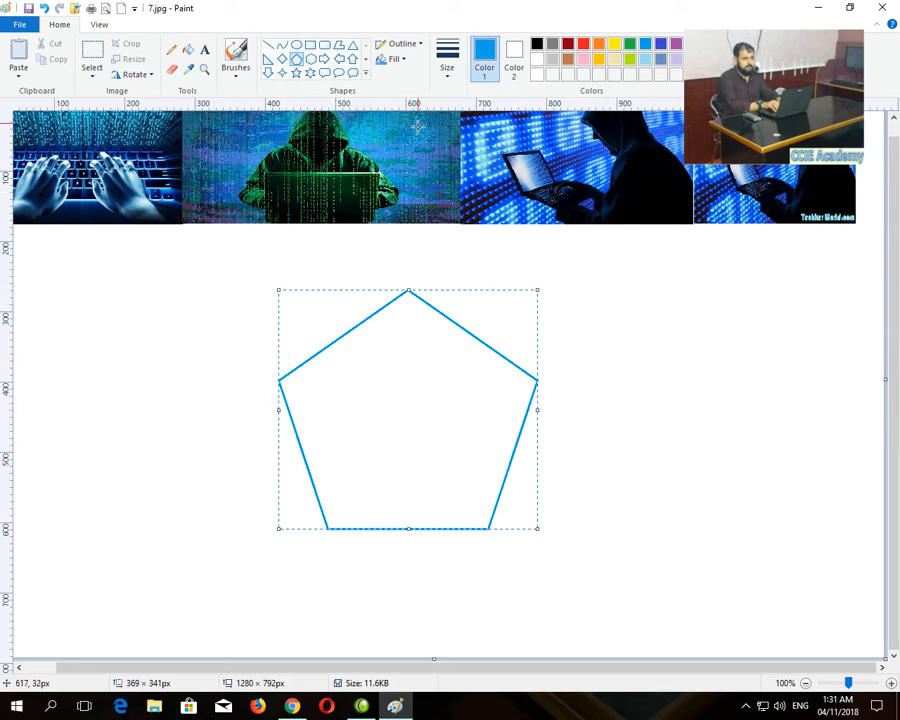
Give the pentagon a thick purple outline in the Solid color style.
left_click(403, 44)
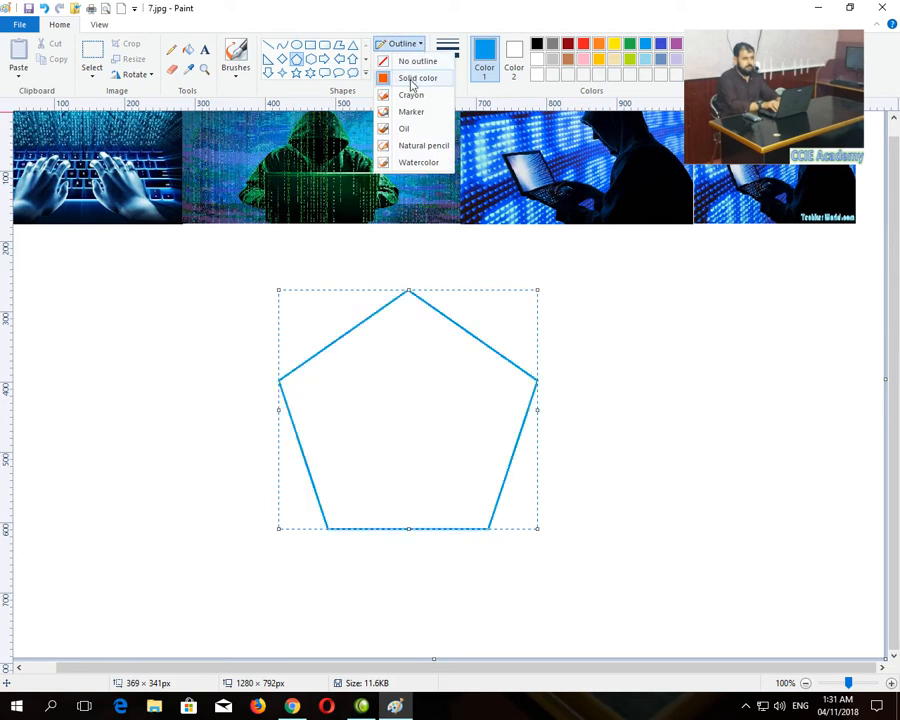
left_click(411, 85)
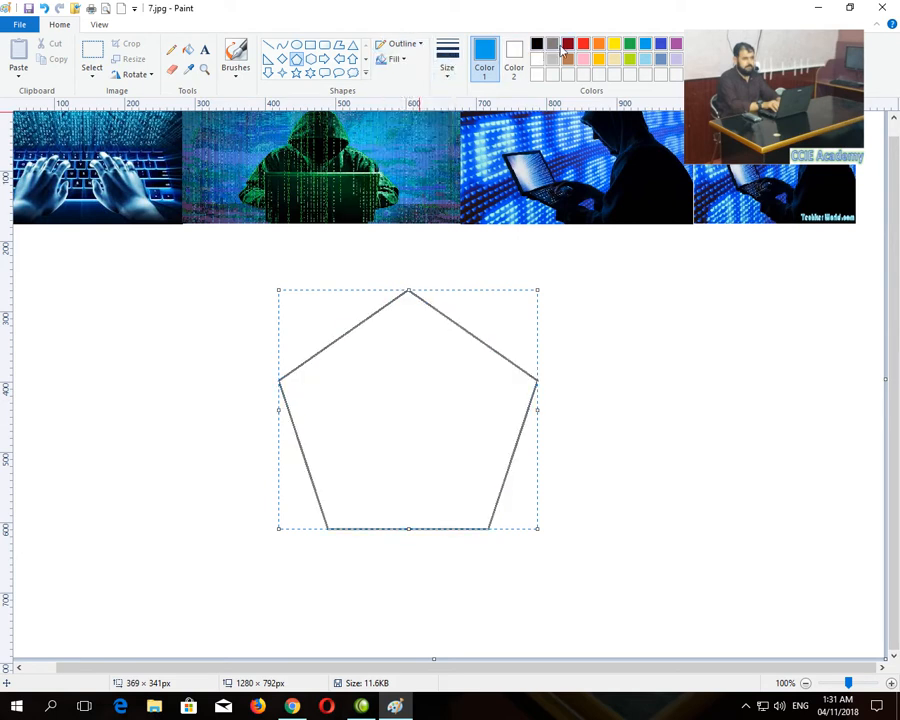
left_click(677, 44)
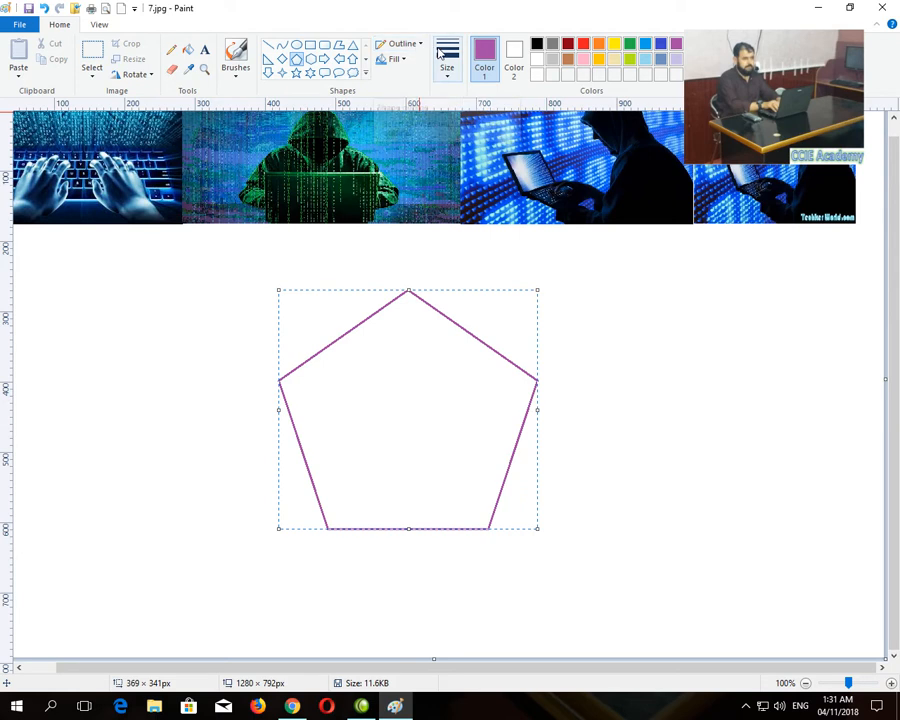
left_click(447, 70)
left_click(461, 183)
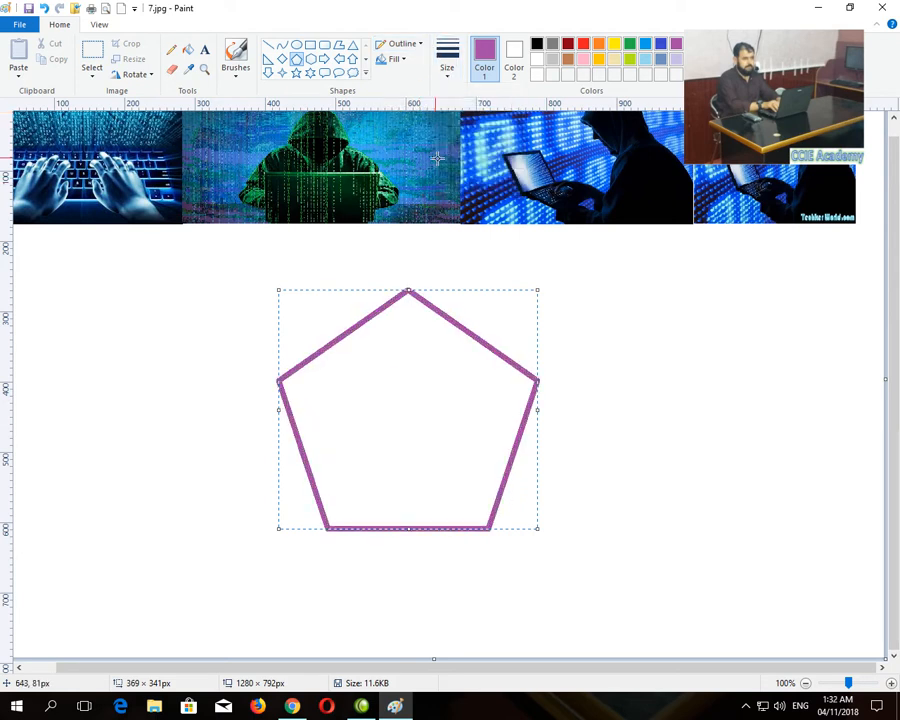
left_click(420, 45)
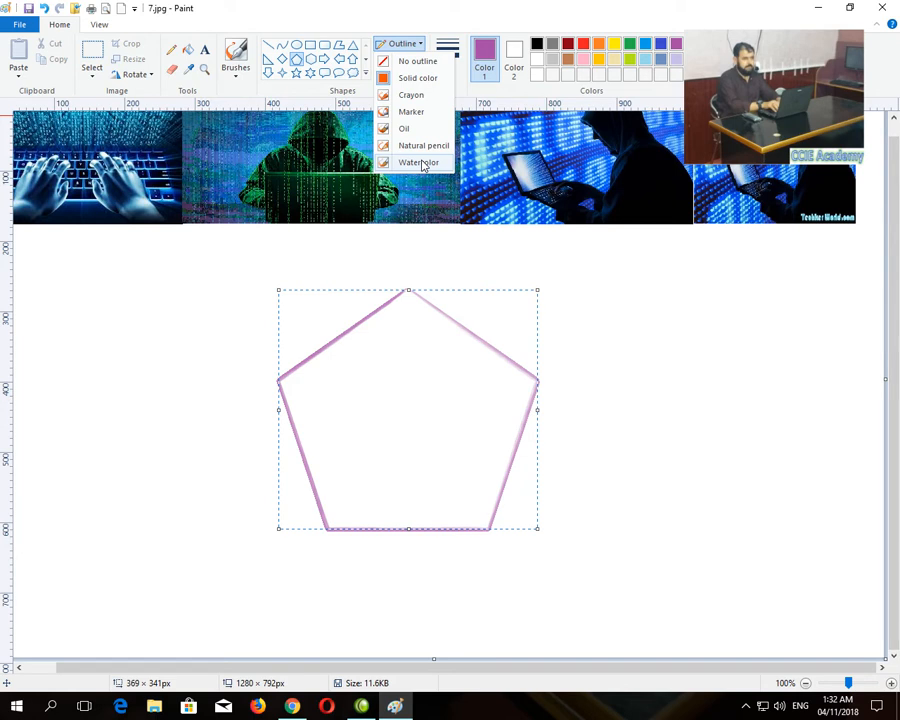
left_click(419, 84)
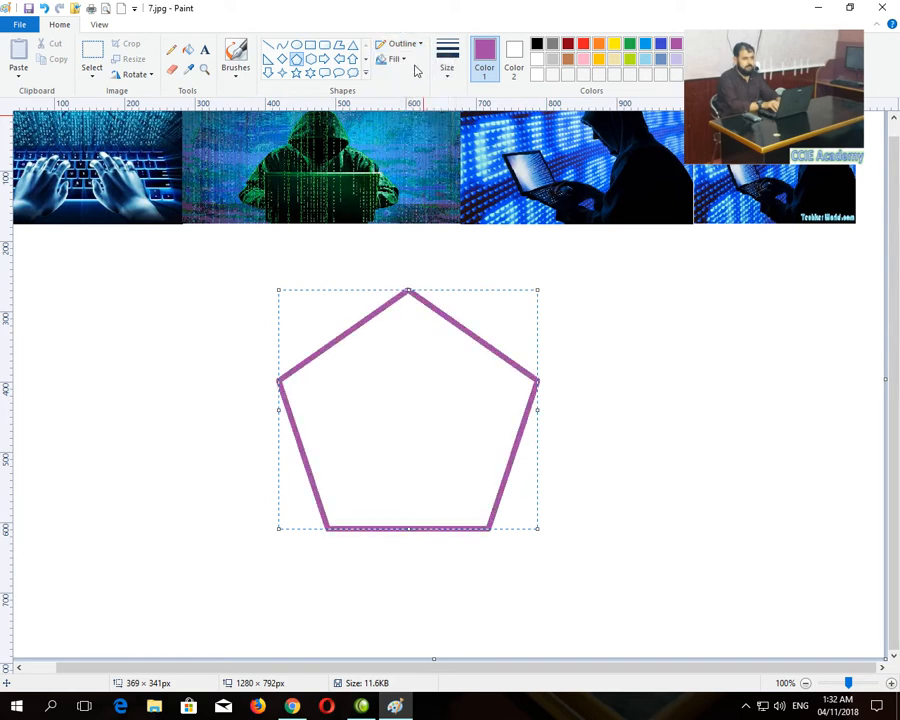
Make Color 2 the active color and set the pentagon's fill to Solid color.
left_click(397, 60)
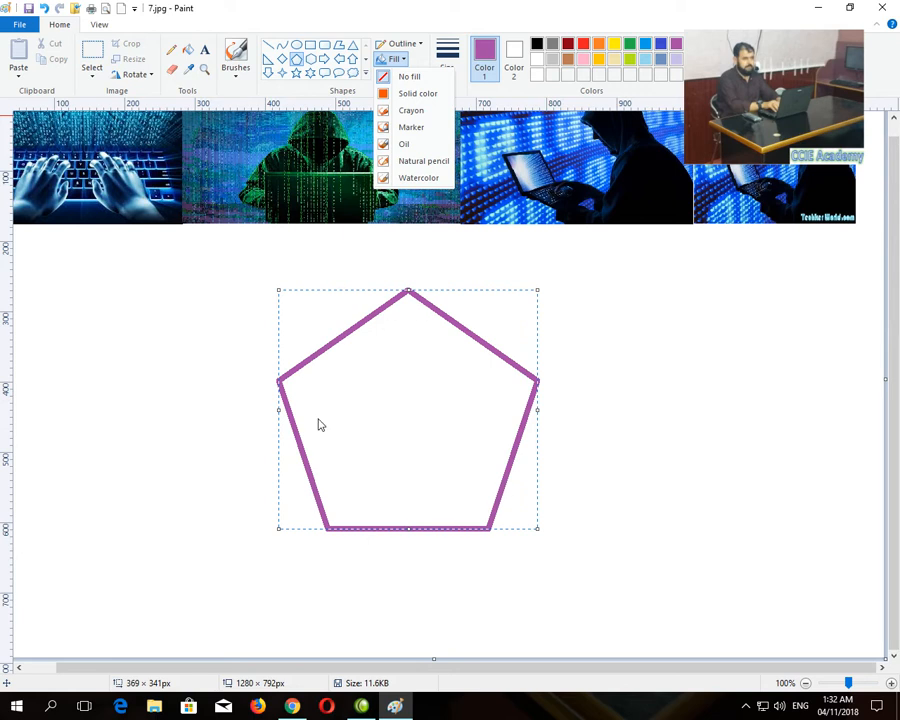
left_click(513, 56)
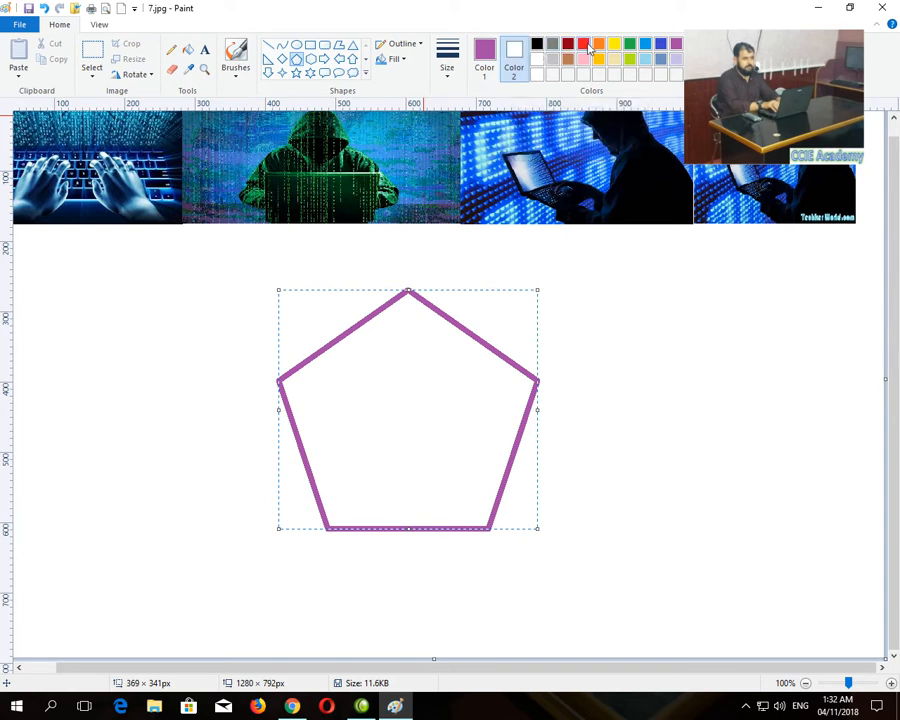
left_click(392, 59)
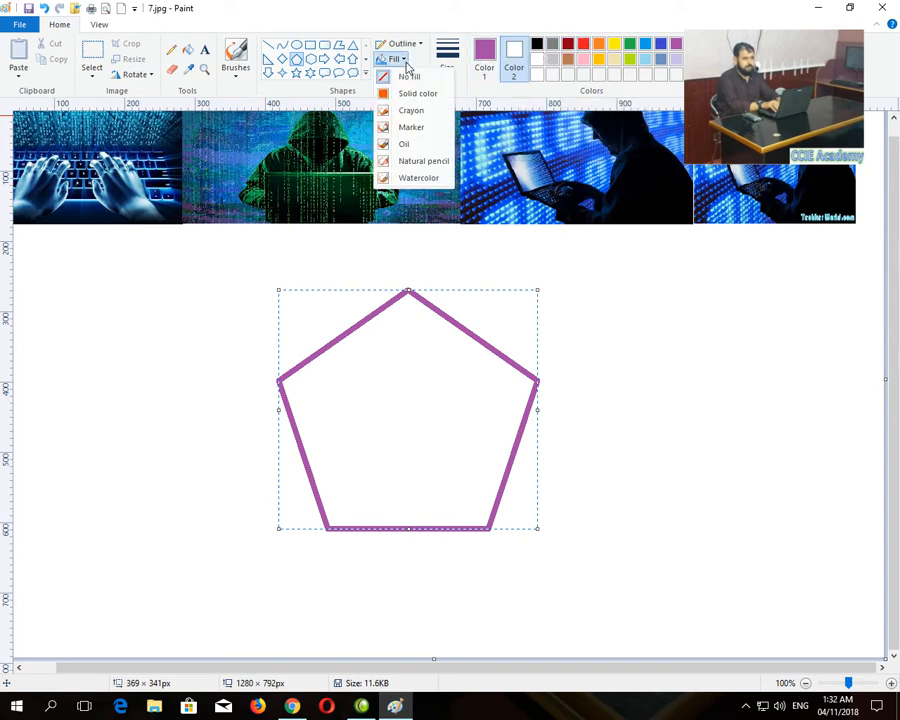
left_click(405, 95)
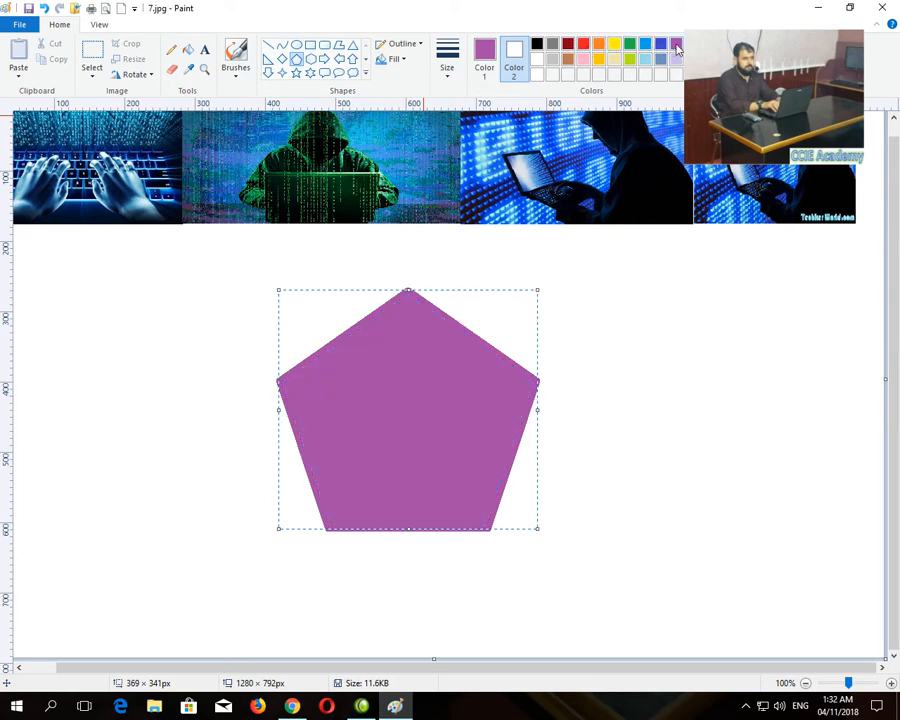
Try the Crayon and Marker fill styles on the pentagon, previewing yellow and rose as fill colors.
left_click(584, 59)
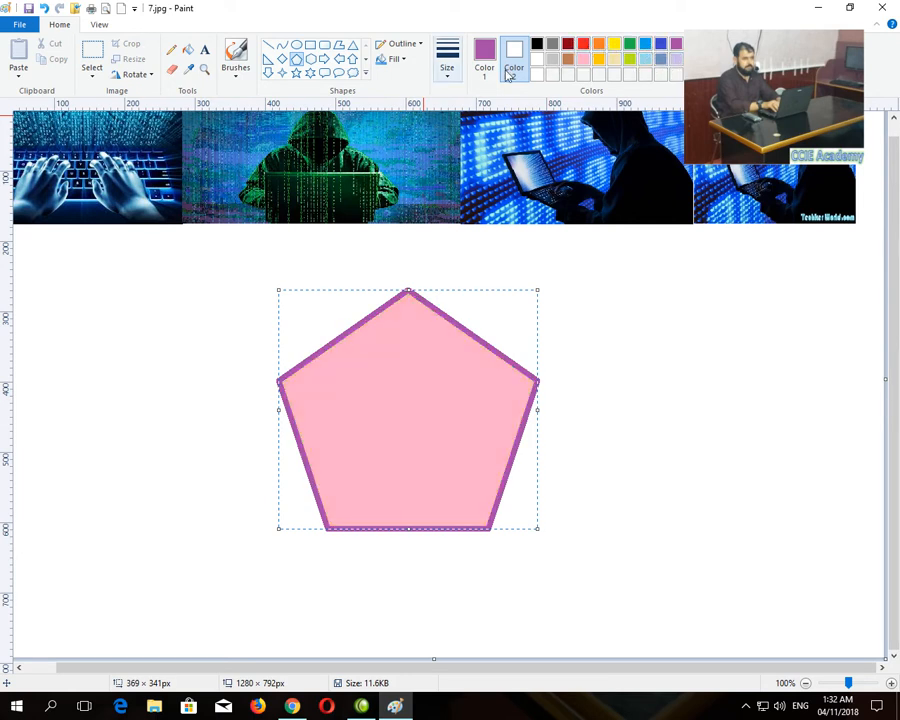
left_click(403, 62)
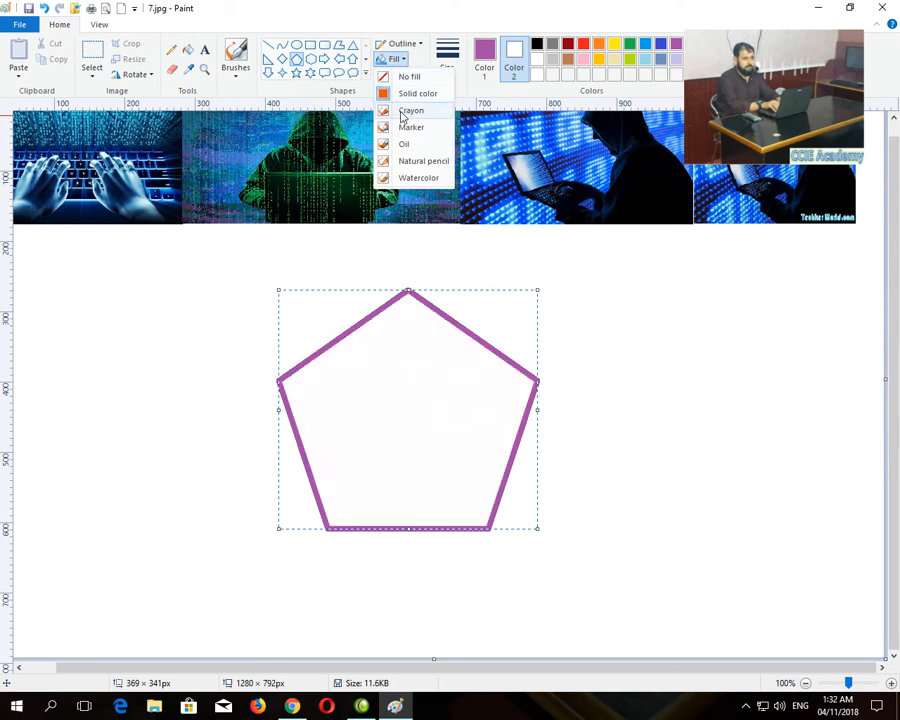
left_click(403, 117)
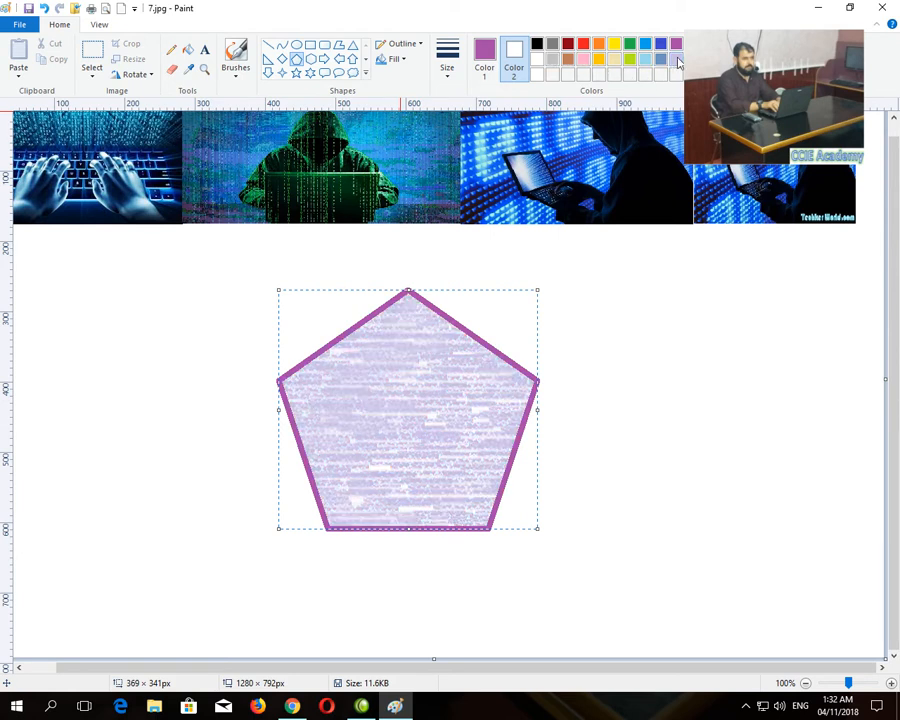
left_click(614, 43)
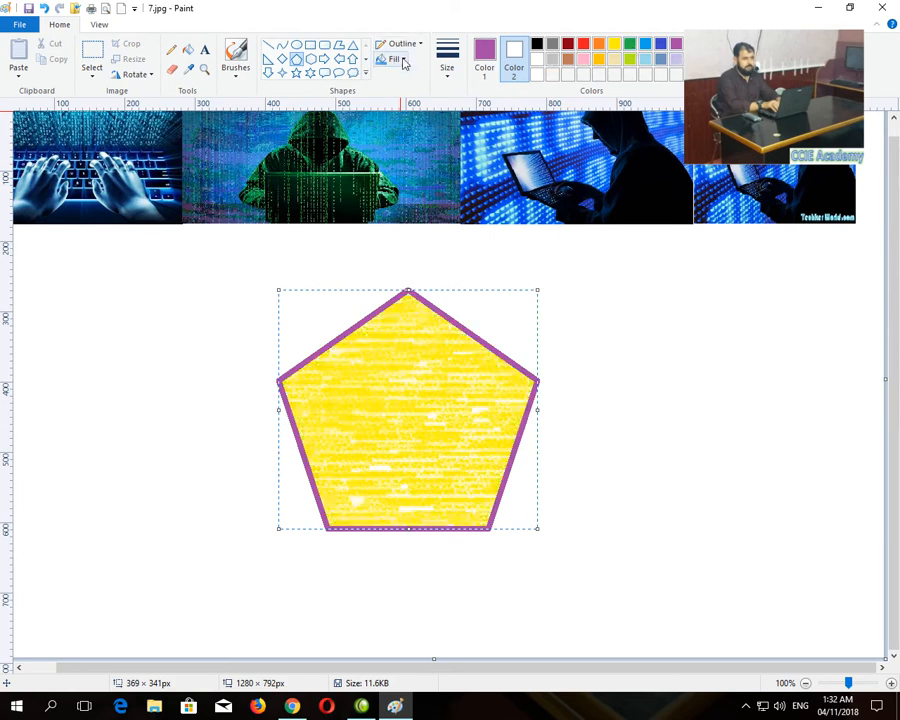
left_click(403, 60)
left_click(407, 76)
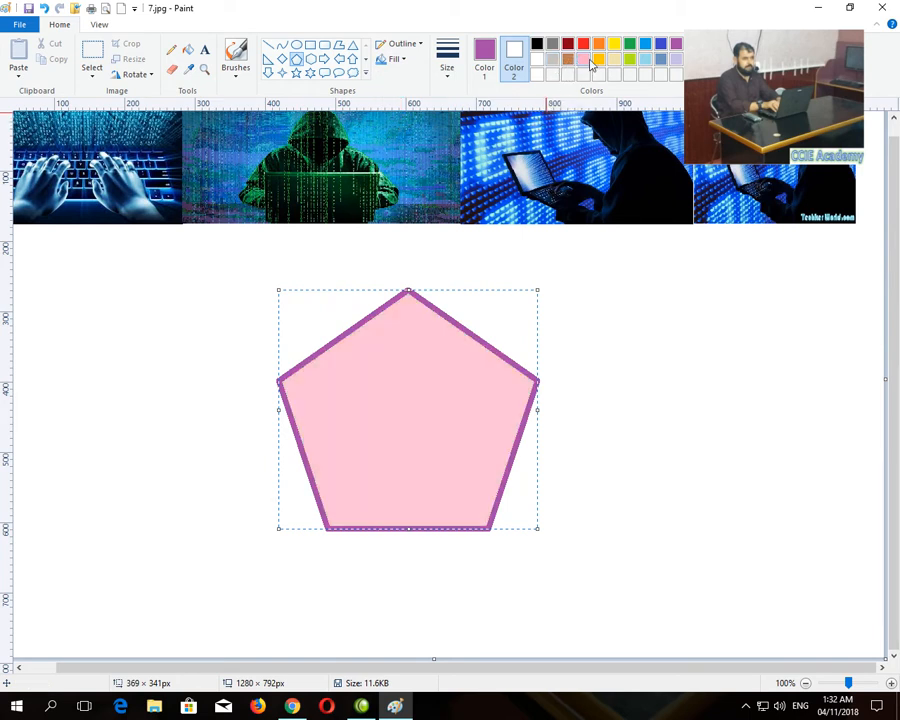
Set the pentagon's fill to the Natural pencil style and make Color 2 purple.
left_click(405, 62)
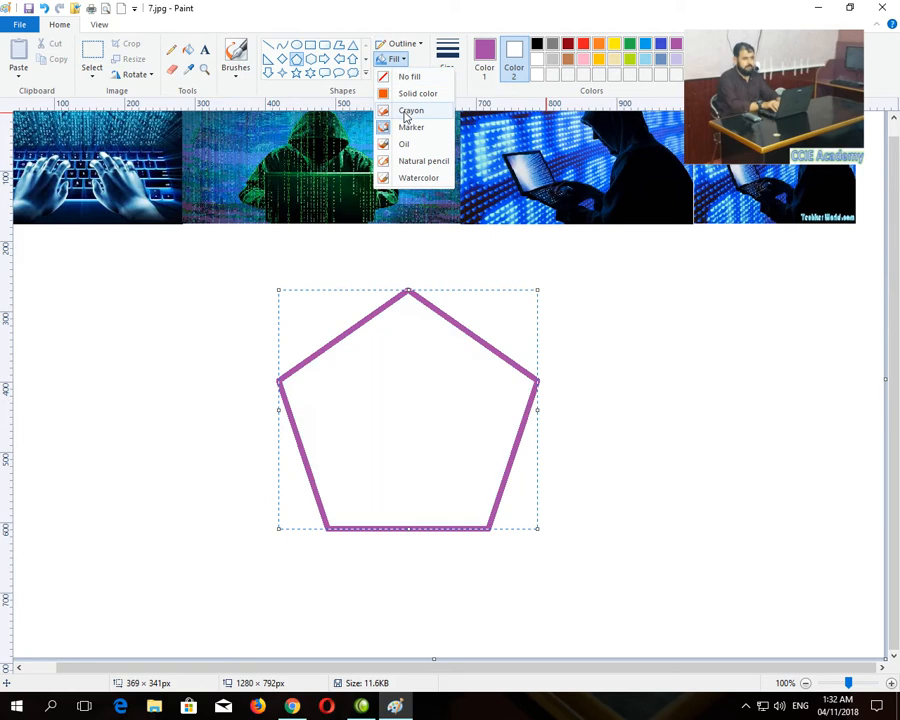
left_click(419, 160)
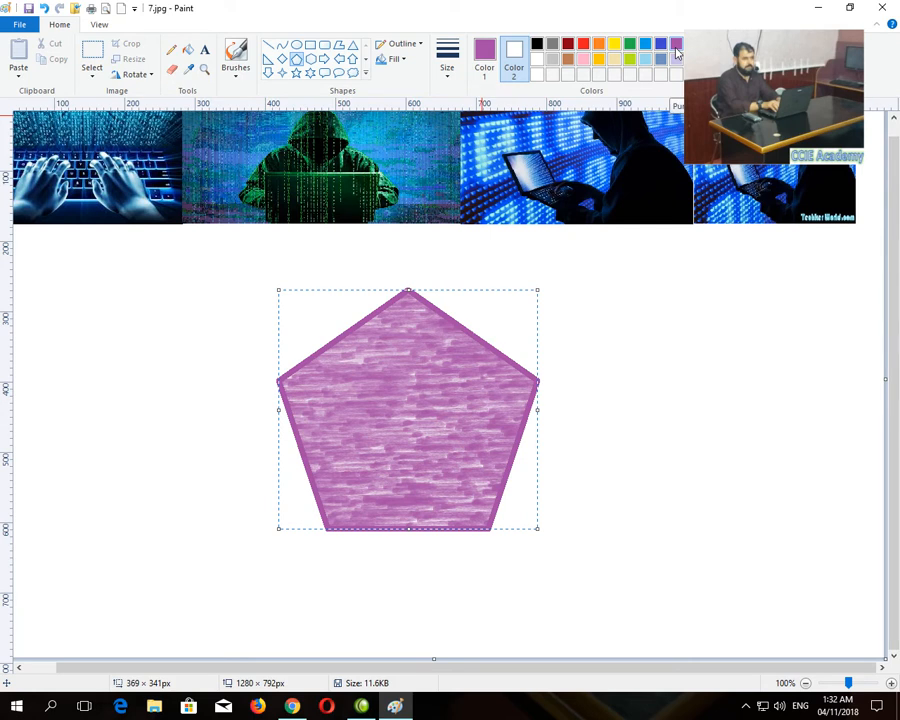
left_click(676, 46)
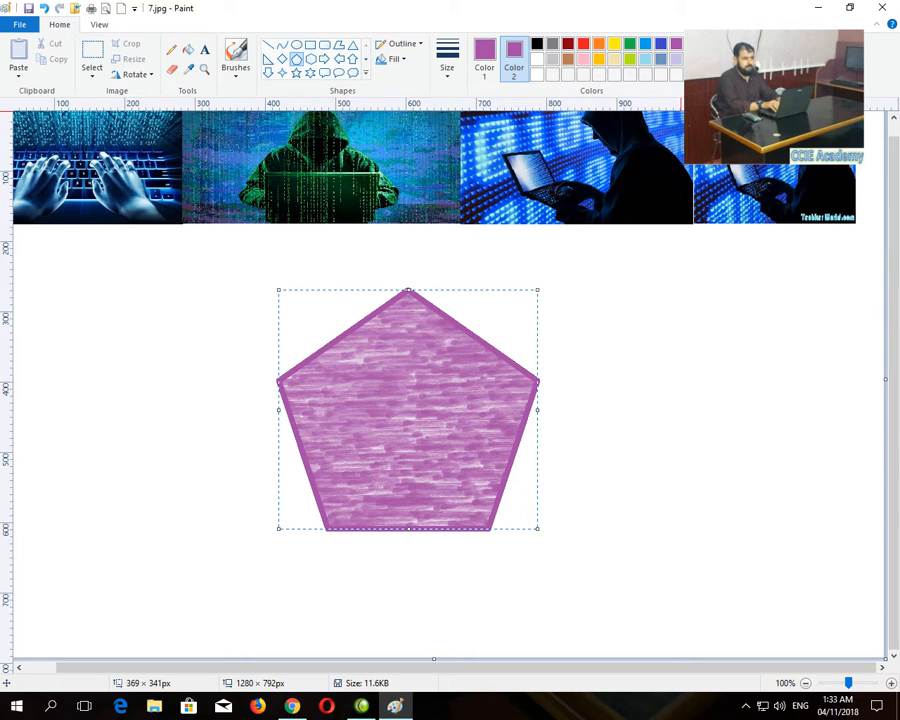
Add the current purple and a muted blue-violet to the custom colors in the color editor.
left_click(703, 58)
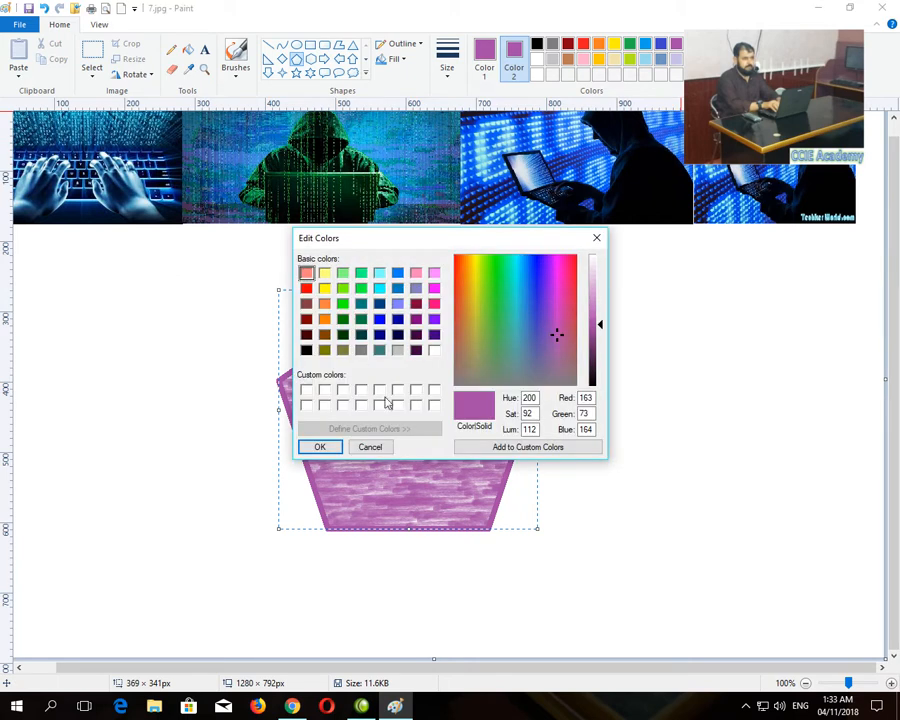
left_click(541, 451)
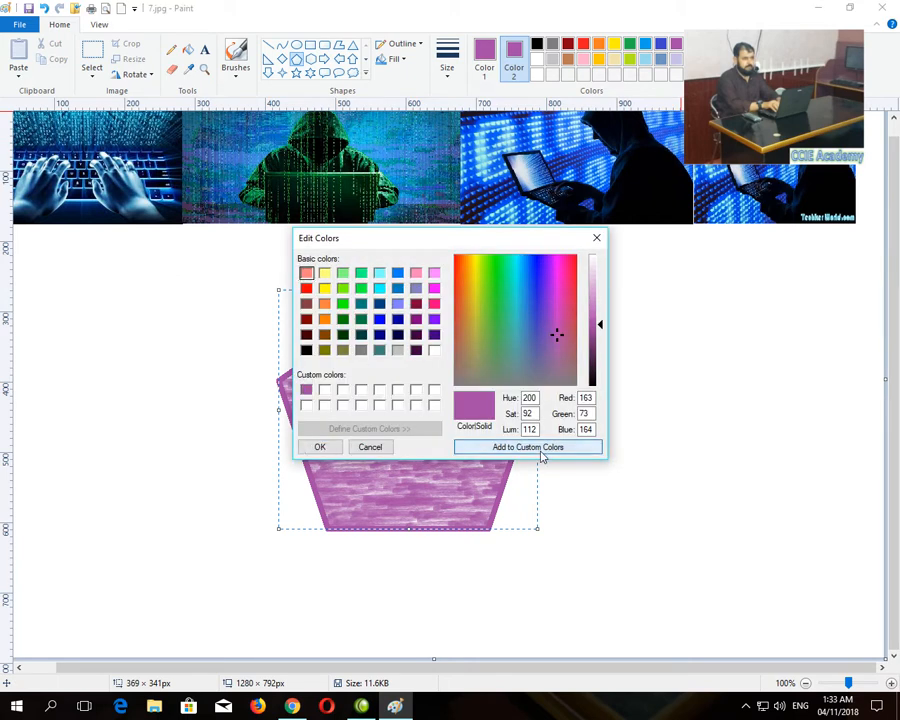
left_click(540, 333)
left_click(487, 443)
Try adding a teal shade to the custom colors, and apply a white custom slot as Color 2.
left_click(325, 390)
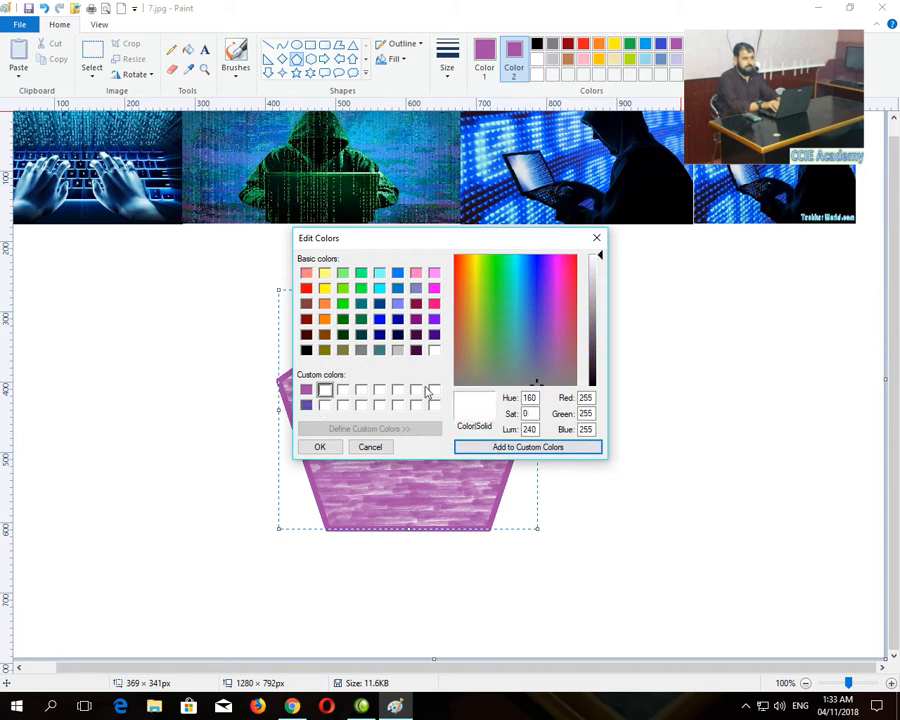
left_click_drag(533, 367, 506, 335)
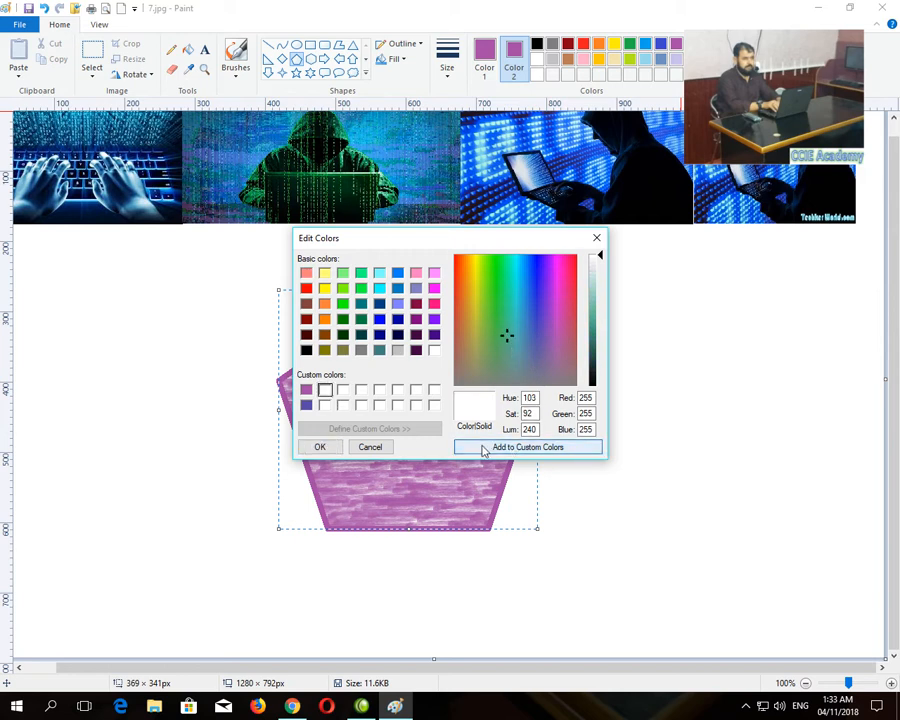
left_click(518, 341)
left_click(527, 449)
left_click(325, 405)
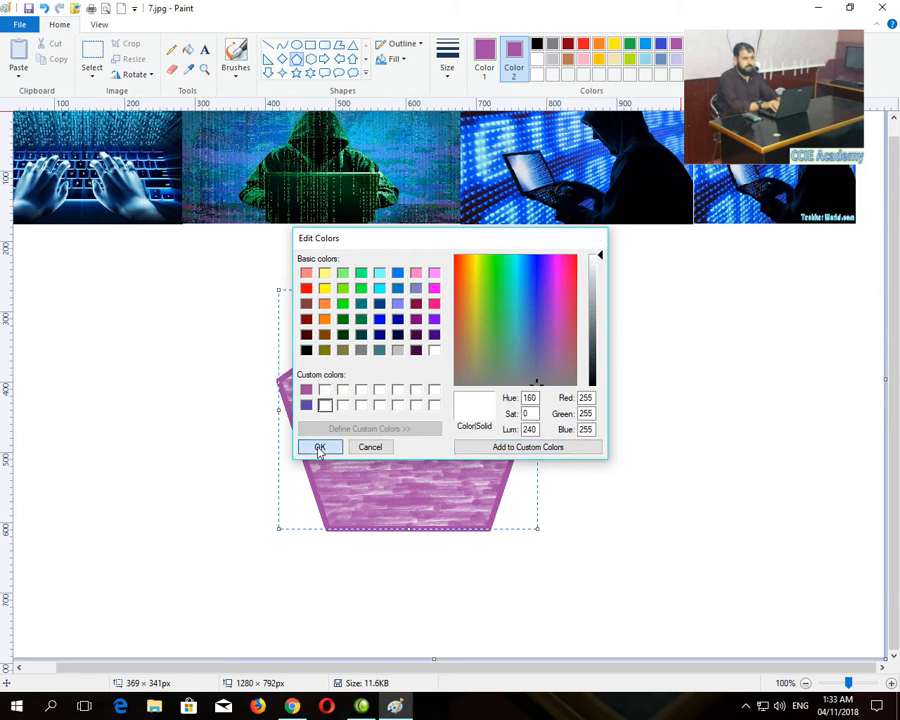
left_click(319, 446)
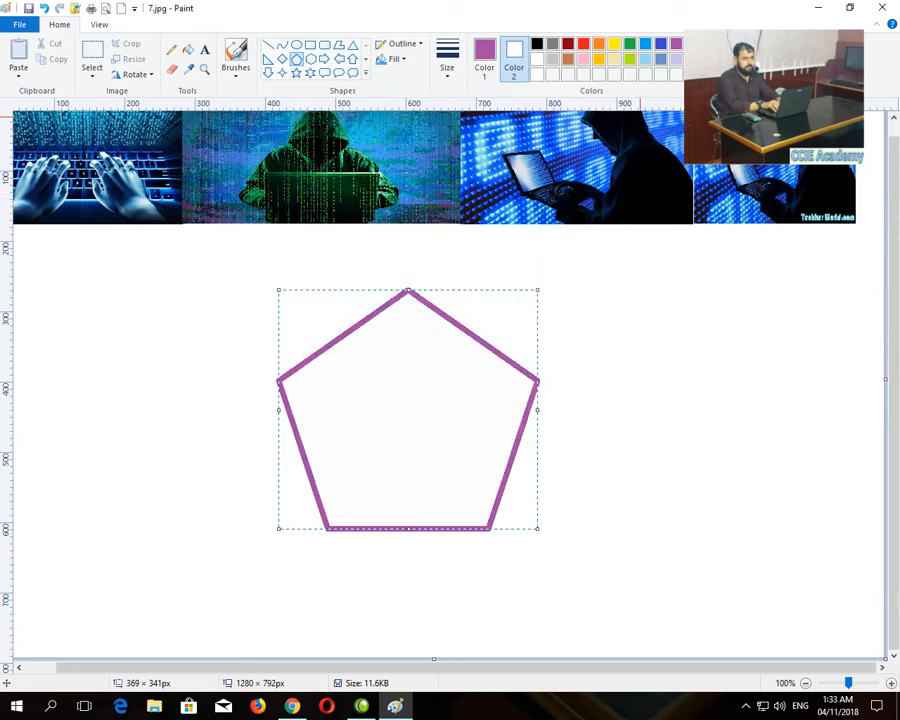